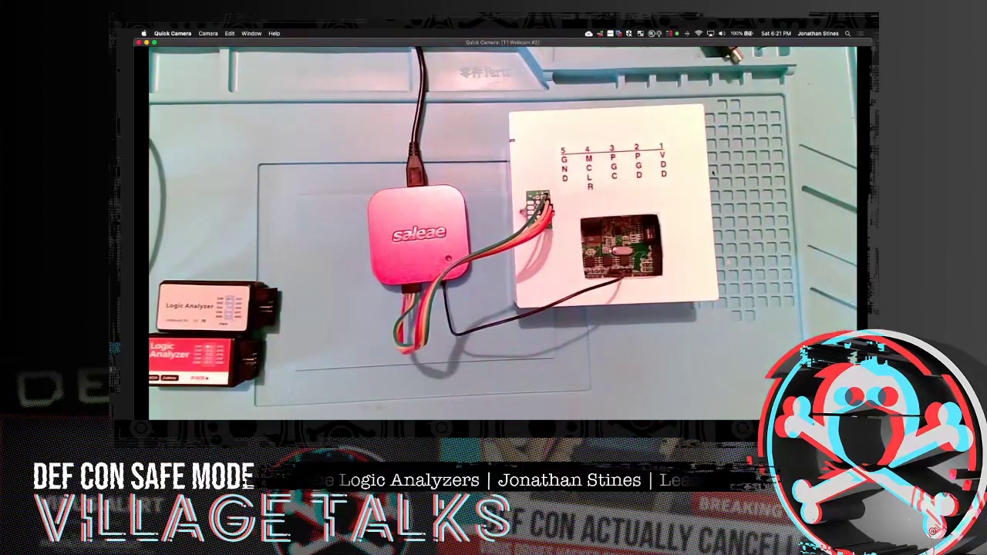
Snap the Quick Camera feed to the right half of the screen so the Logic 2 extensions list shows beside it.
key("ctrl+alt+Right")
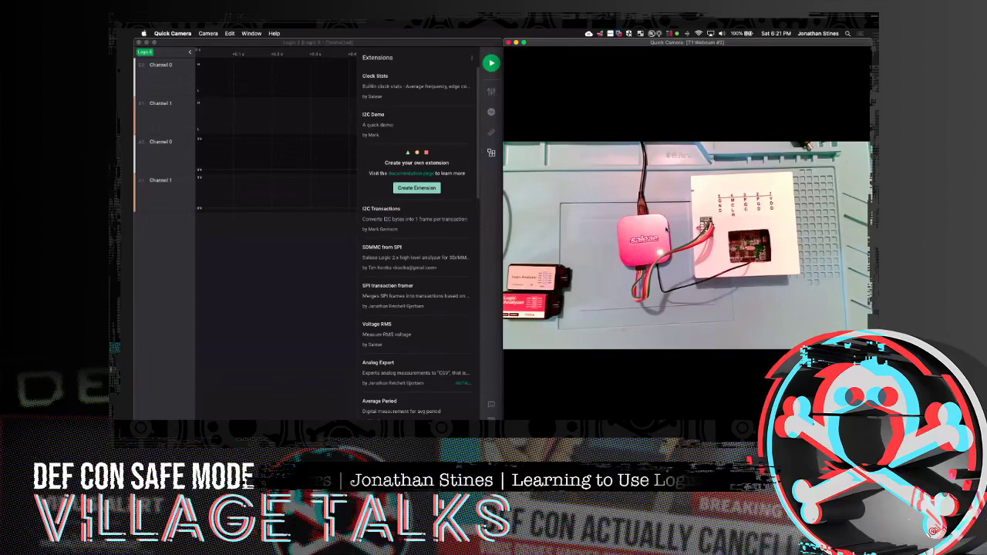
key("ctrl+alt+Return")
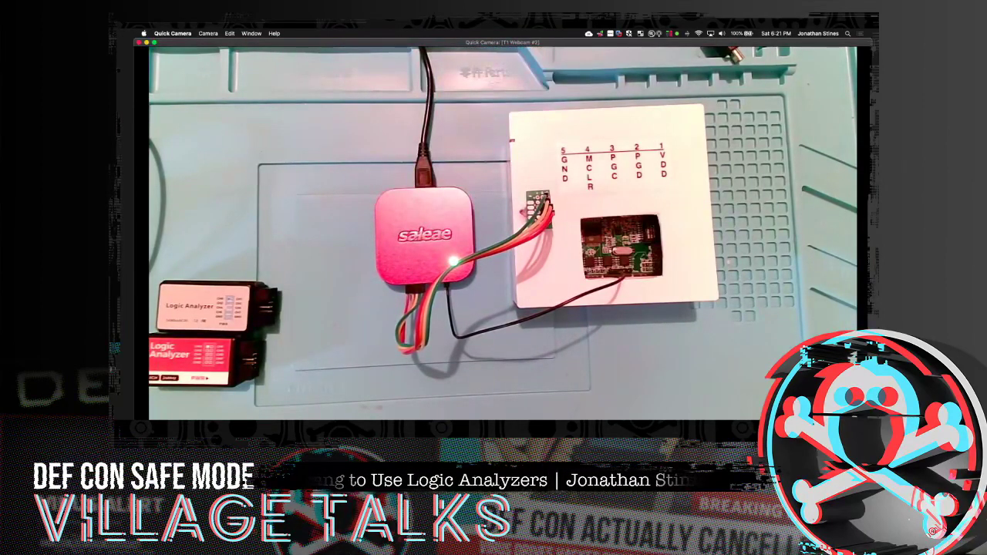
key("ctrl+alt+Right")
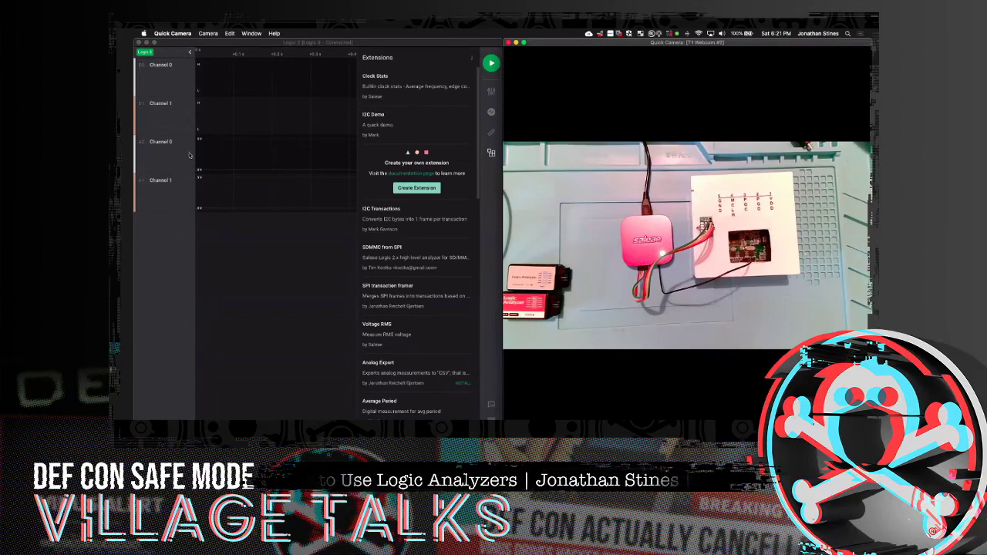
Enable digital channels 2 and 3 and analog channels 2 and 3 in the capture settings.
left_click(493, 91)
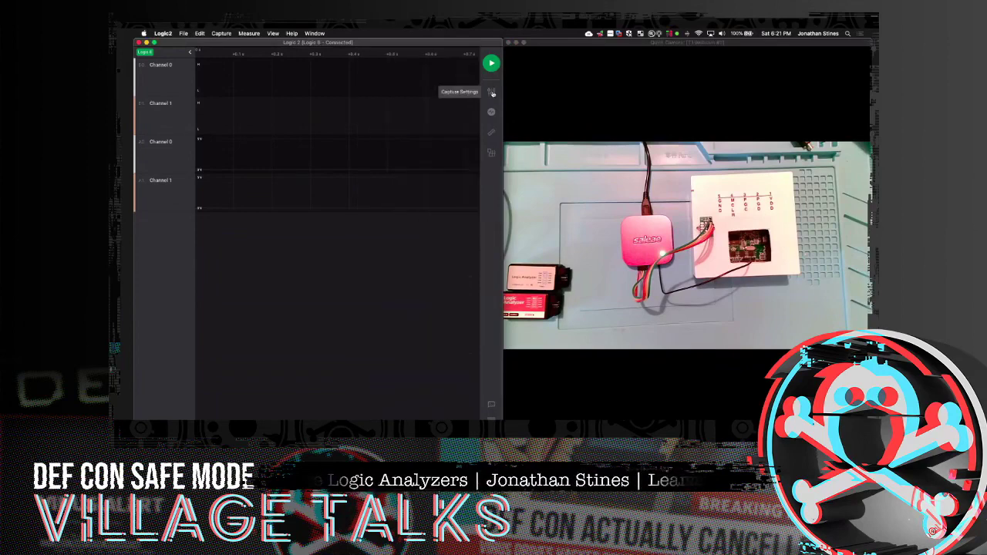
left_click(492, 92)
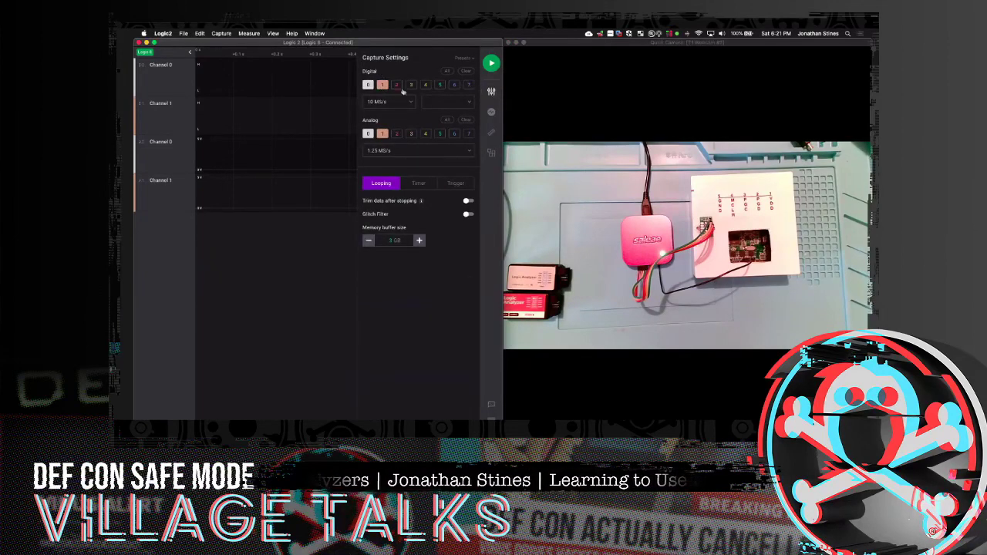
left_click(397, 85)
left_click(412, 84)
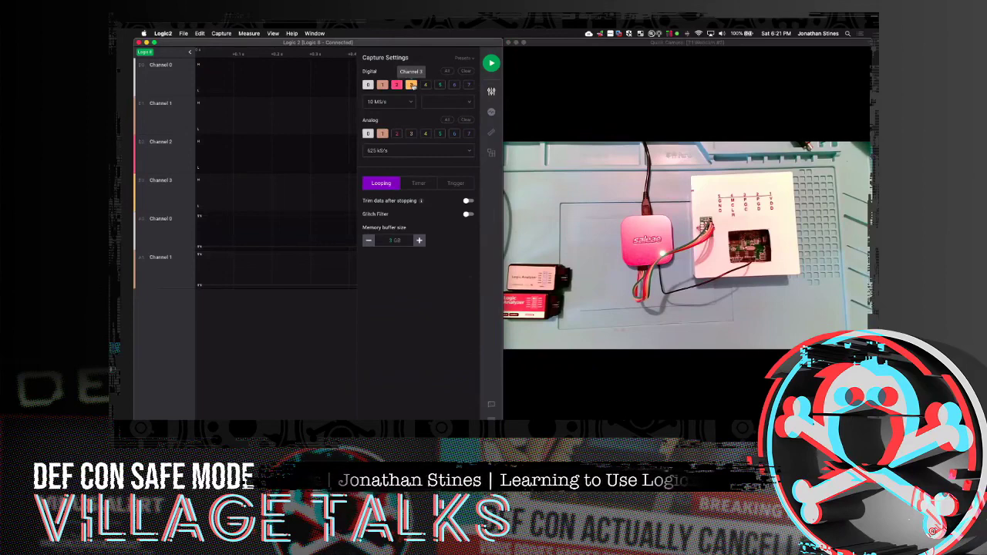
left_click(396, 133)
left_click(411, 134)
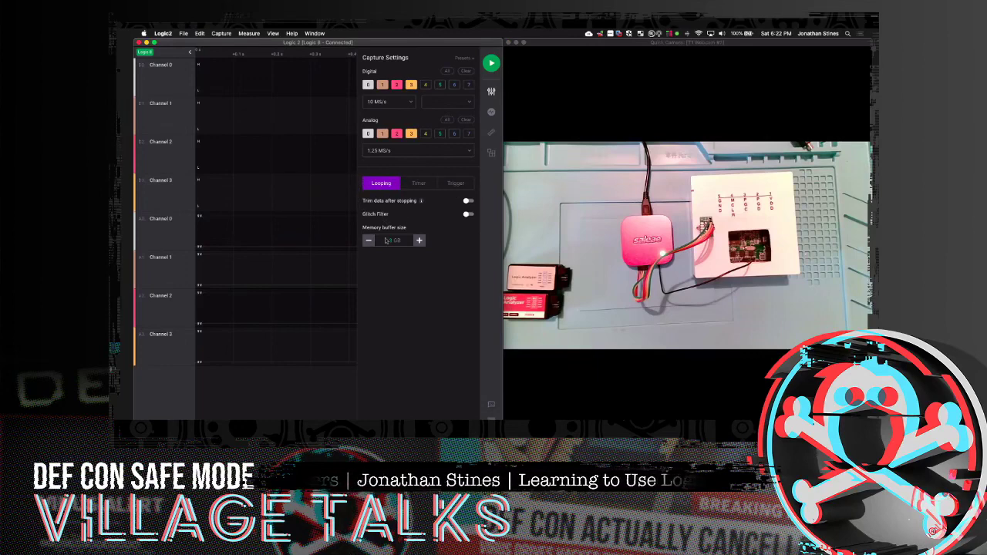
Set the capture to Timer mode so it stops automatically after 3 s.
left_click(418, 183)
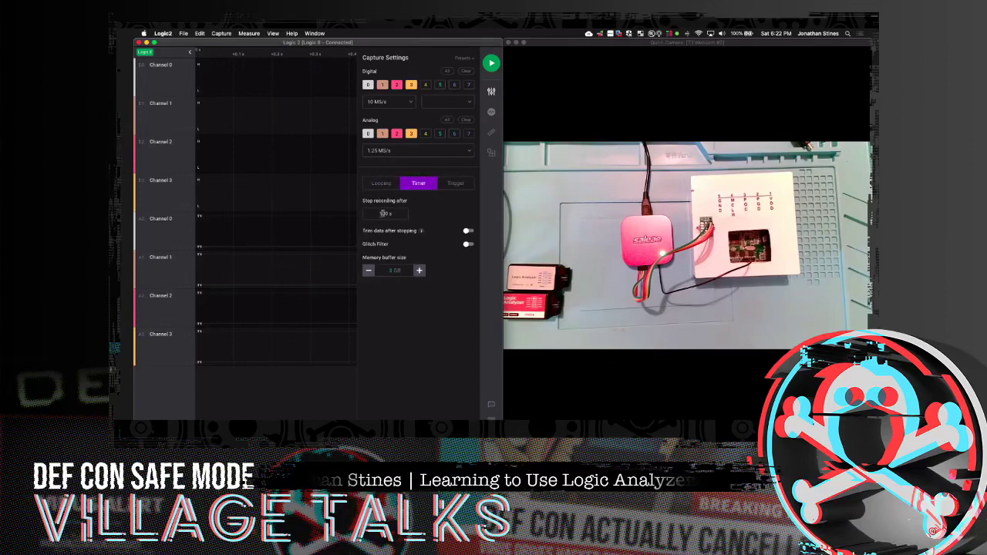
left_click(454, 184)
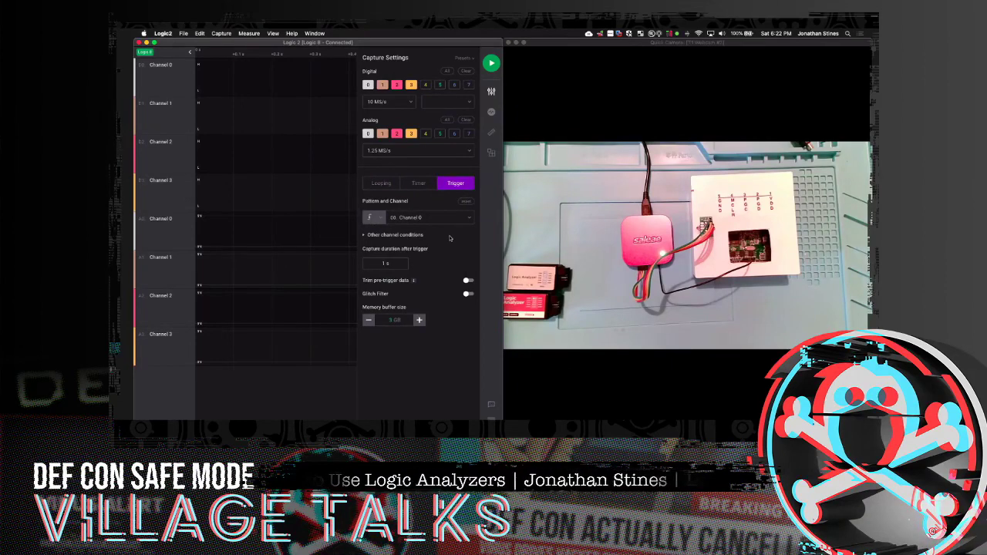
left_click(418, 183)
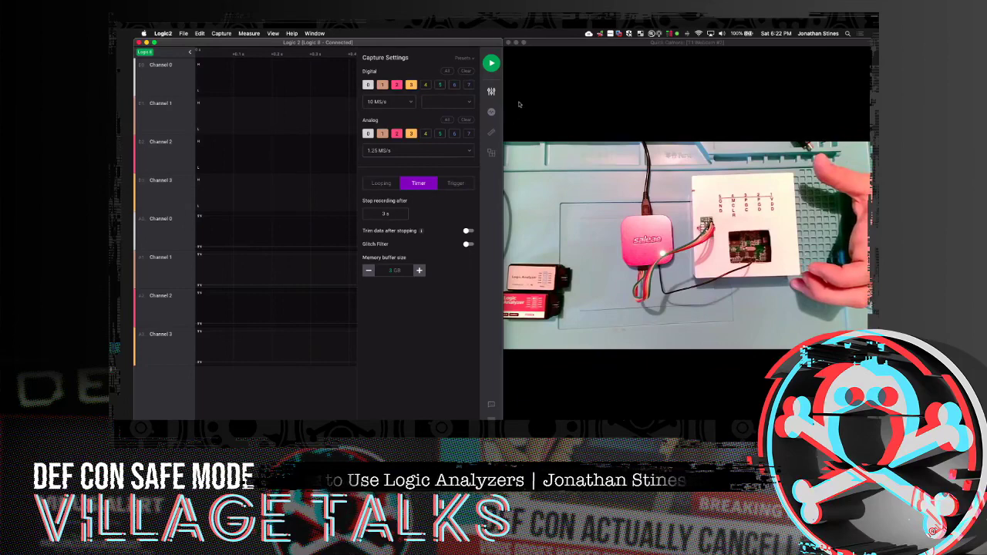
left_click(492, 113)
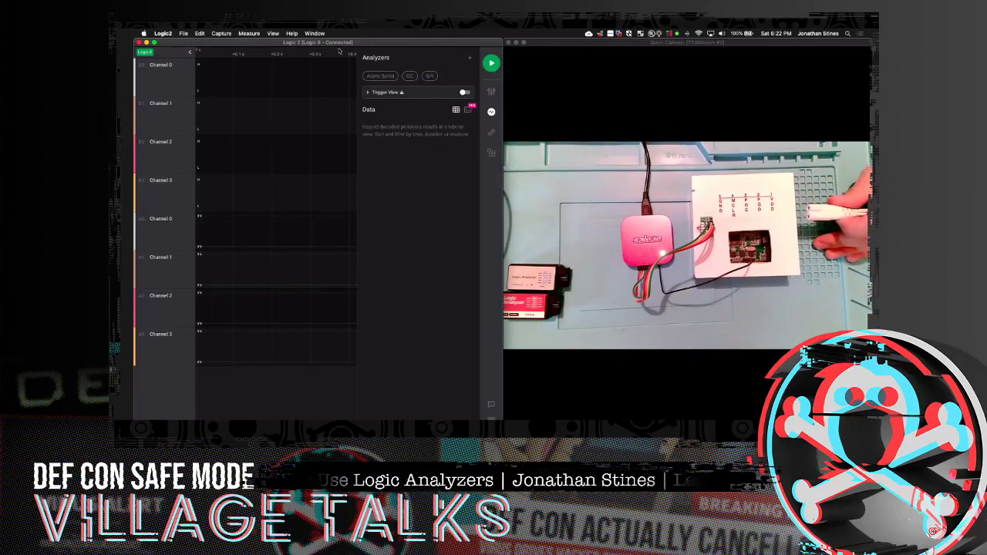
Maximize Logic 2 and record a short capture of the PIC programming signals.
left_click(592, 235)
left_click(379, 281)
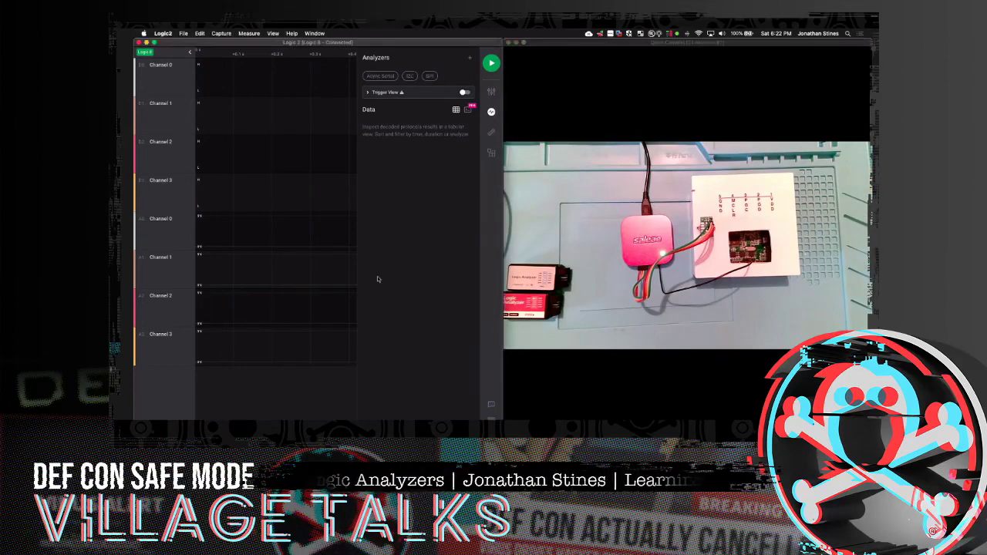
key("ctrl+alt+Return")
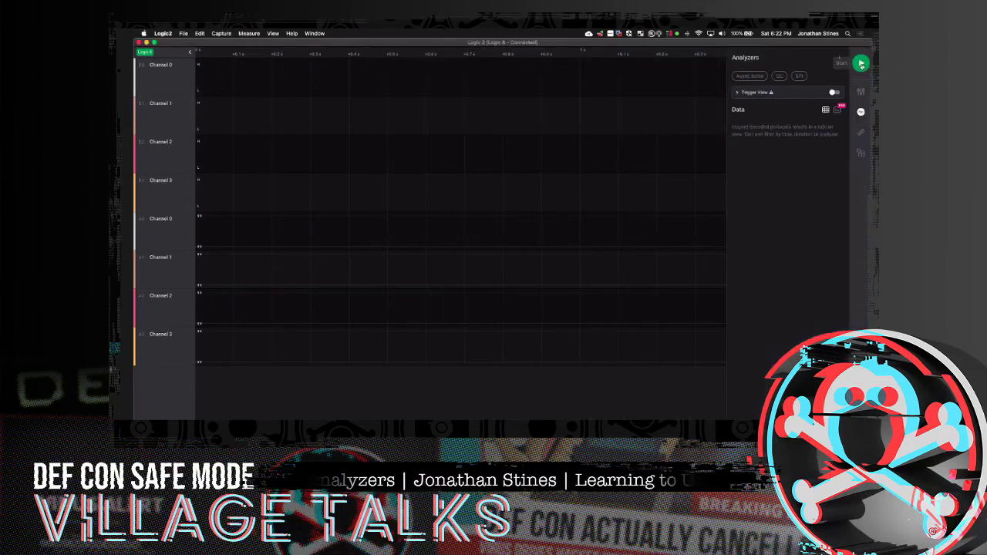
left_click(862, 64)
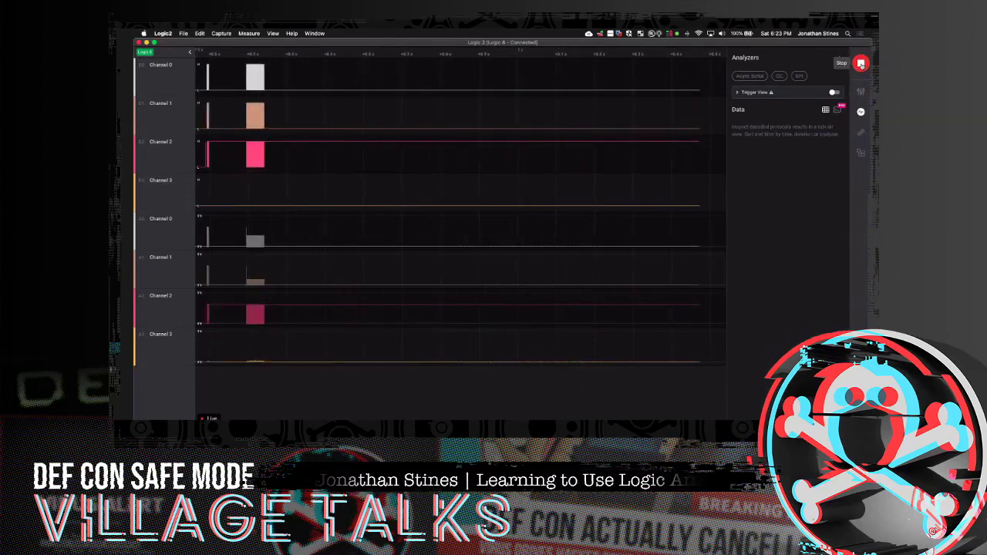
left_click(862, 64)
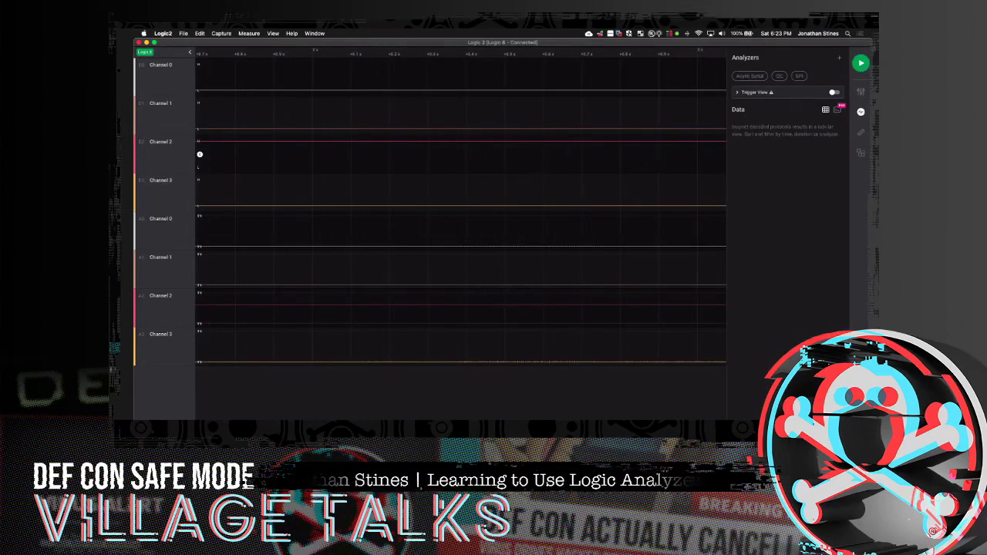
Zoom the timeline to inspect the Channel 1 clock bursts and Channel 0 data pulses.
scroll(553, 153, "down", 5)
mouse_move(297, 138)
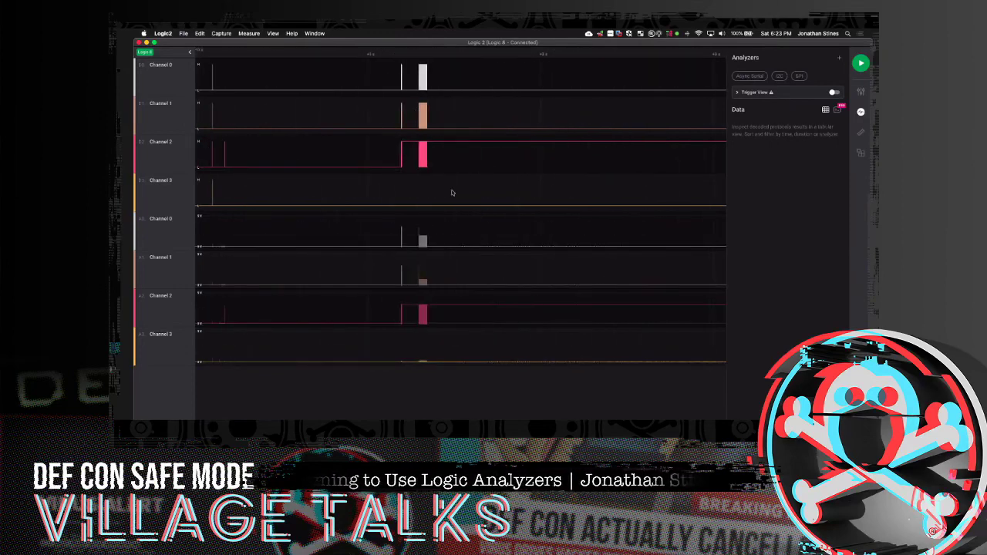
mouse_move(475, 248)
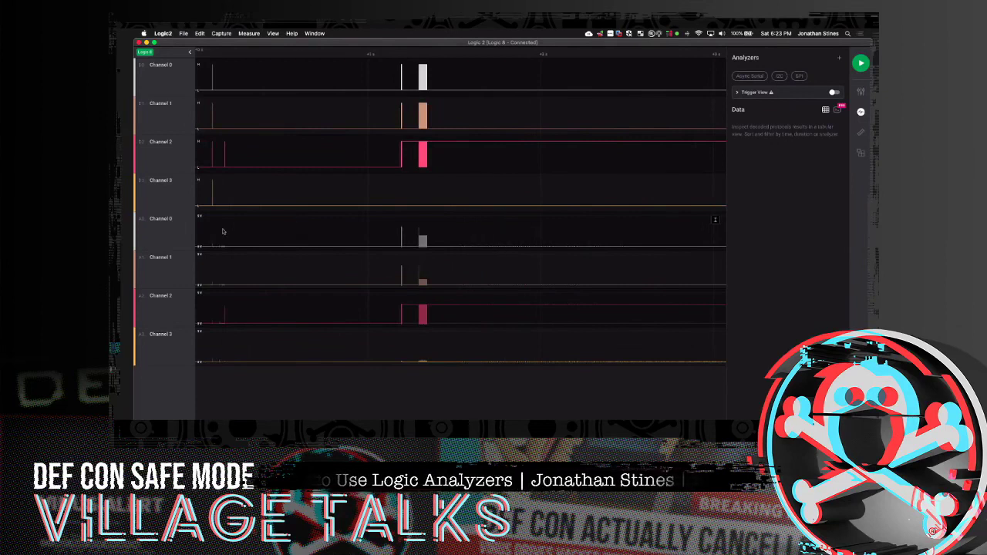
mouse_move(248, 71)
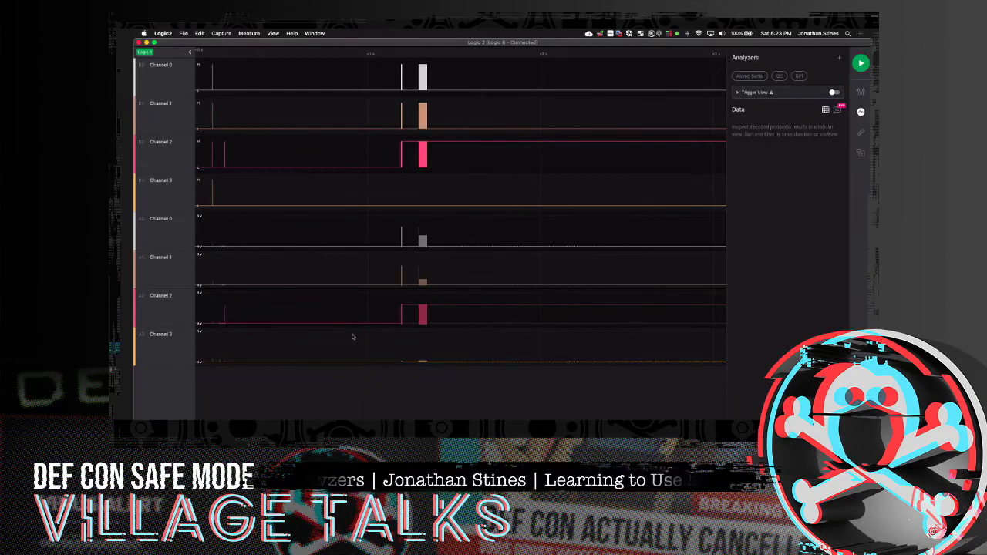
scroll(440, 317, "up", 1)
scroll(414, 274, "up", 10)
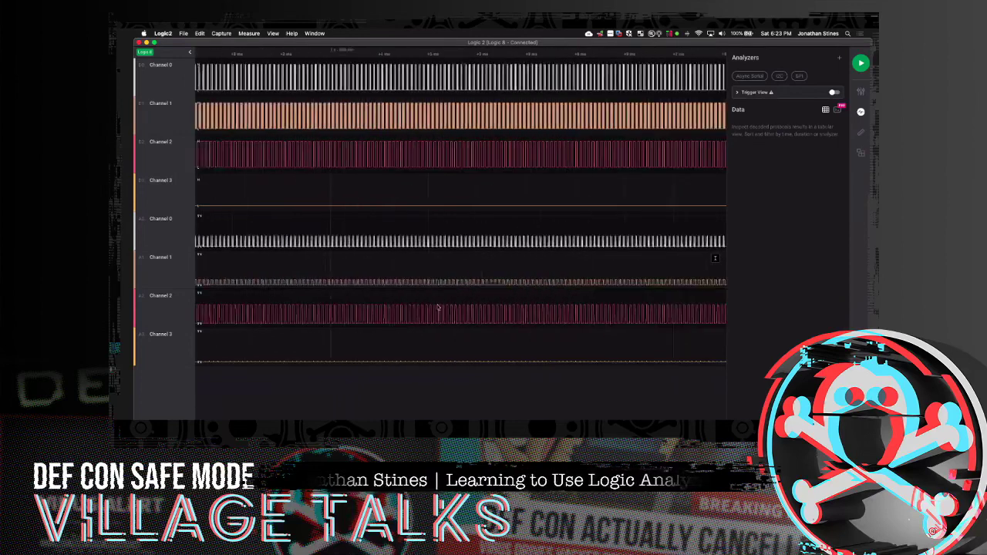
scroll(437, 308, "up", 5)
scroll(437, 308, "down", 5)
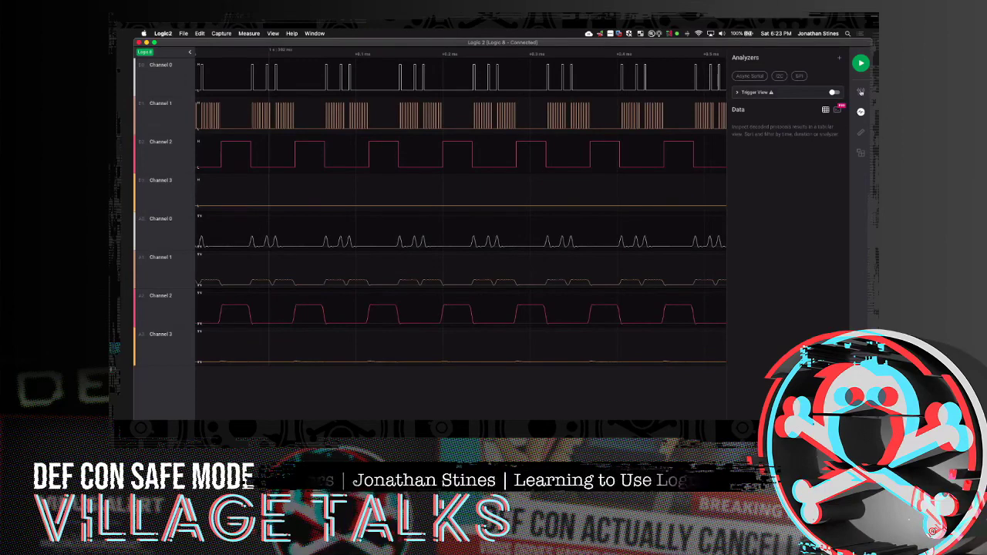
Disable analog channels 3, 2, 1 and 0, leaving only digital Channels 0–3.
left_click(861, 91)
left_click(780, 133)
left_click(766, 133)
left_click(752, 134)
left_click(737, 133)
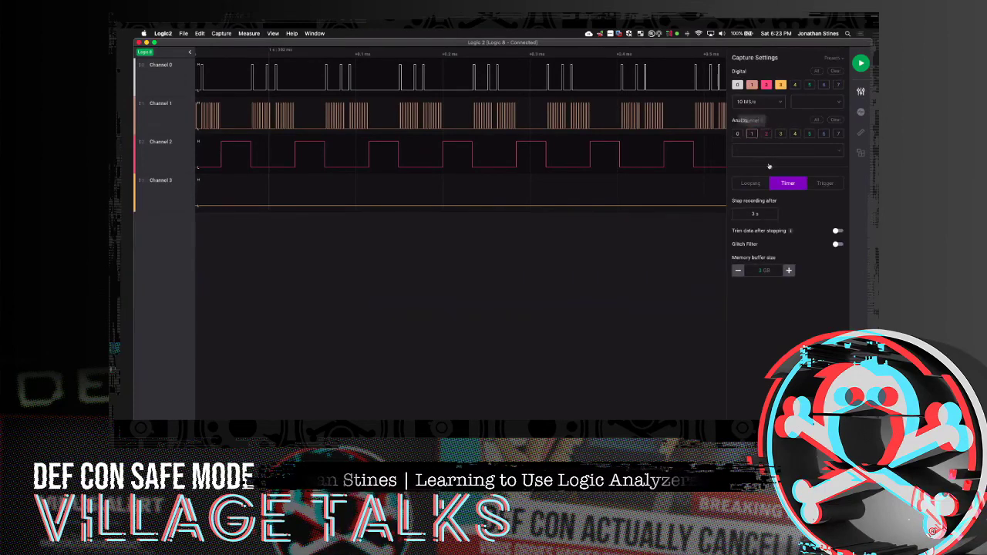
left_click(861, 91)
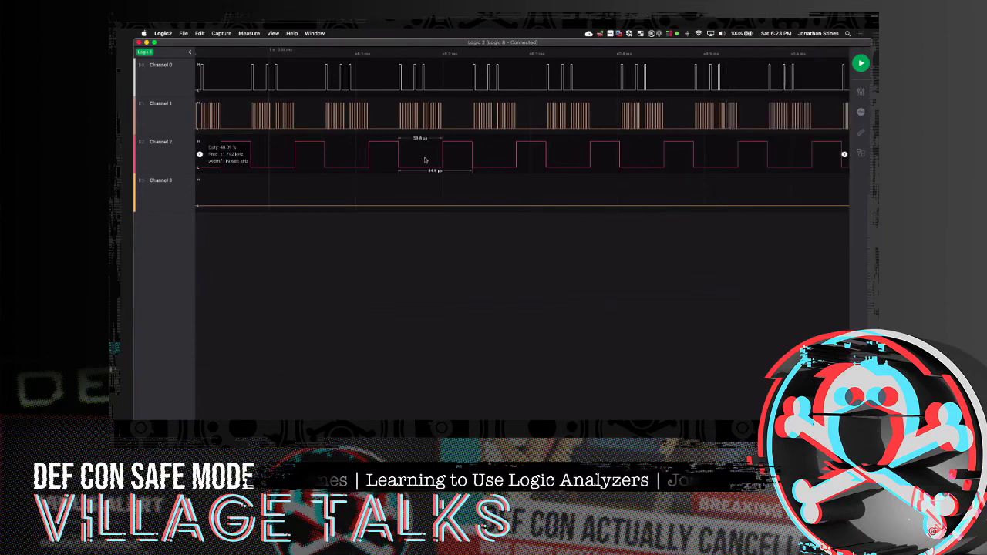
Zoom in and out on the digital waveforms to examine the capture.
scroll(425, 160, "up", 6)
scroll(425, 159, "up", 10)
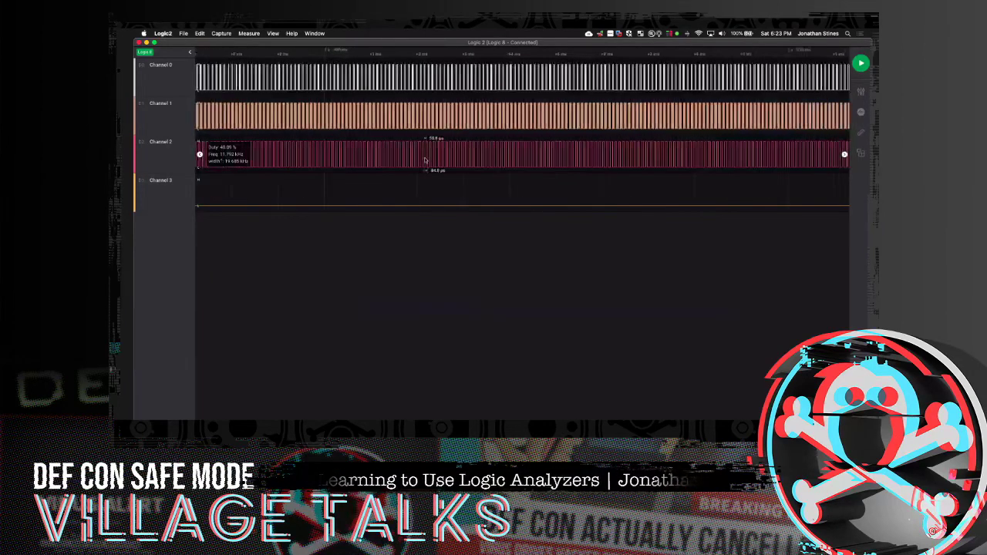
scroll(425, 160, "up", 5)
scroll(425, 159, "down", 12)
scroll(425, 160, "down", 10)
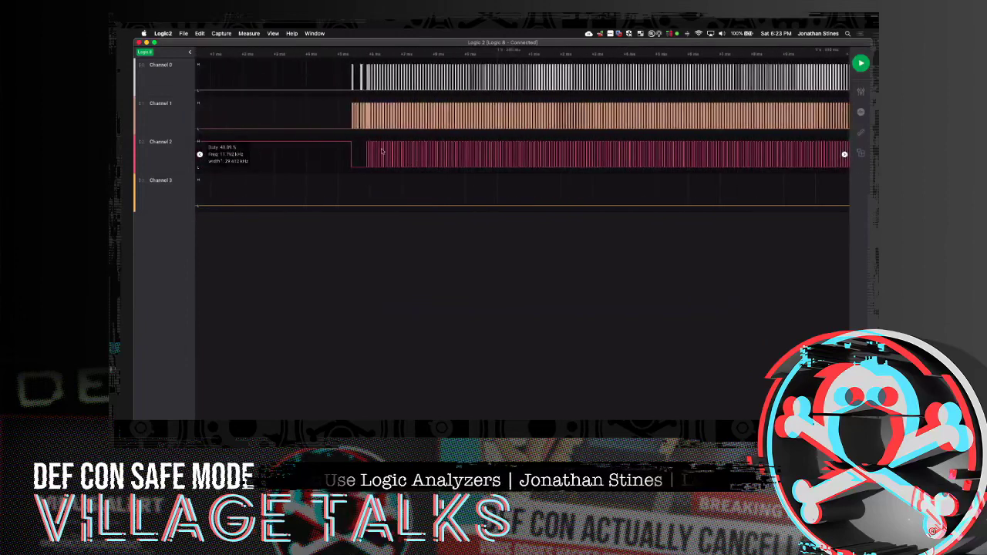
scroll(378, 135, "up", 15)
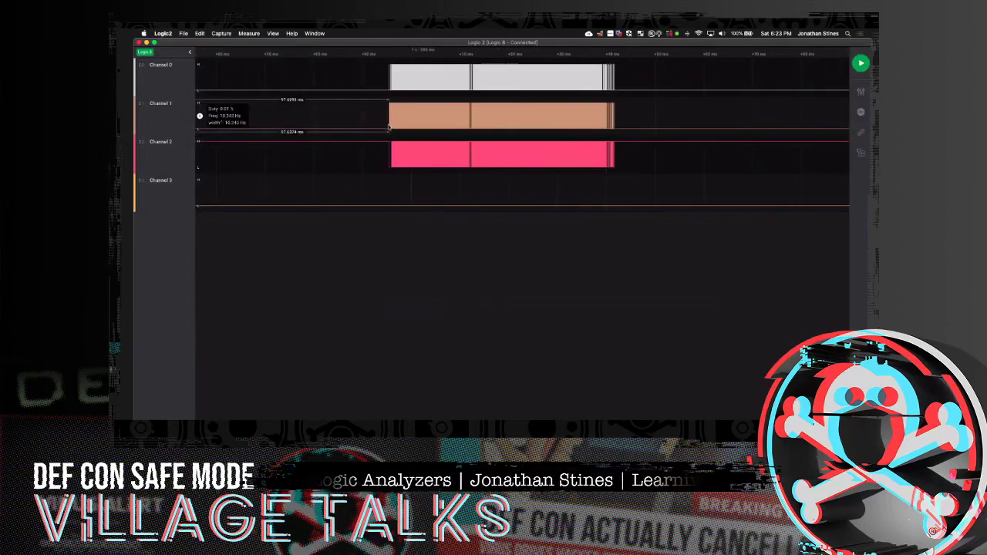
scroll(430, 125, "up", 3)
scroll(430, 126, "down", 5)
key("ctrl+alt+Left")
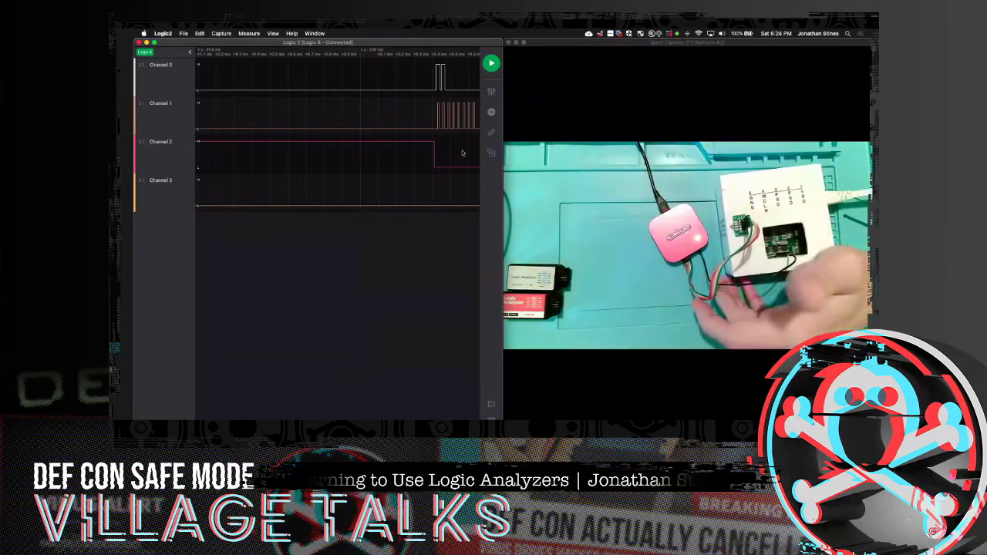
key("super+q")
mouse_move(491, 133)
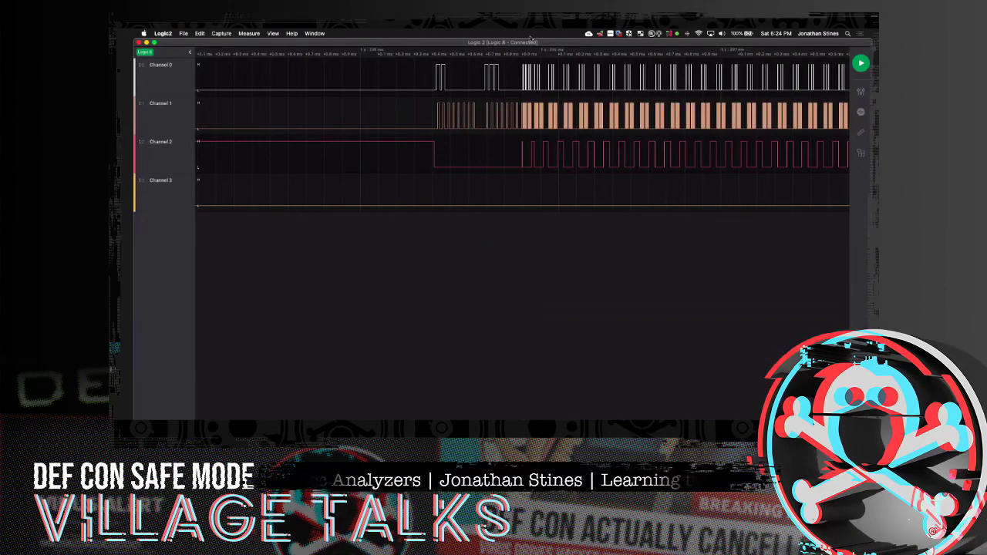
mouse_move(619, 164)
mouse_move(673, 115)
scroll(524, 251, "right", 5)
scroll(524, 252, "left", 1)
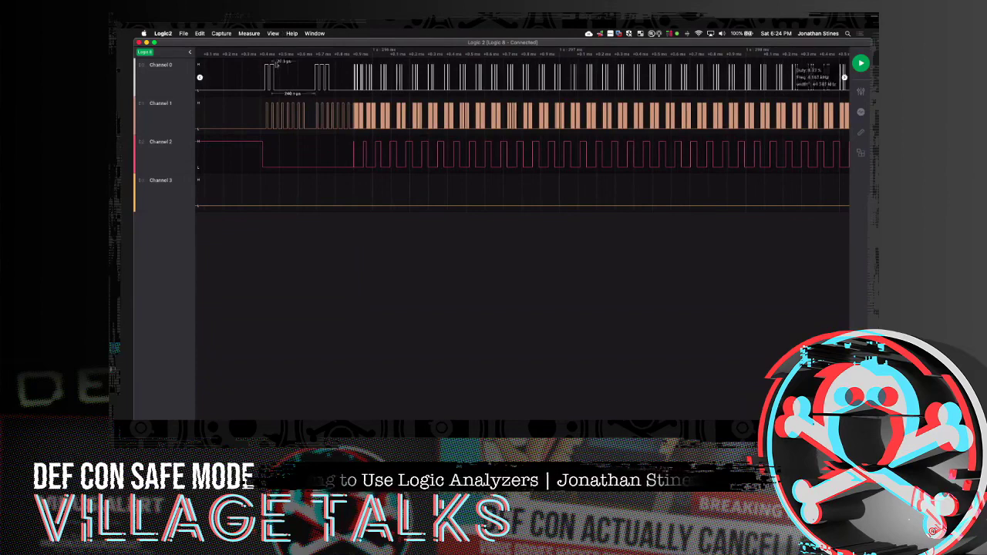
scroll(268, 82, "up", 5)
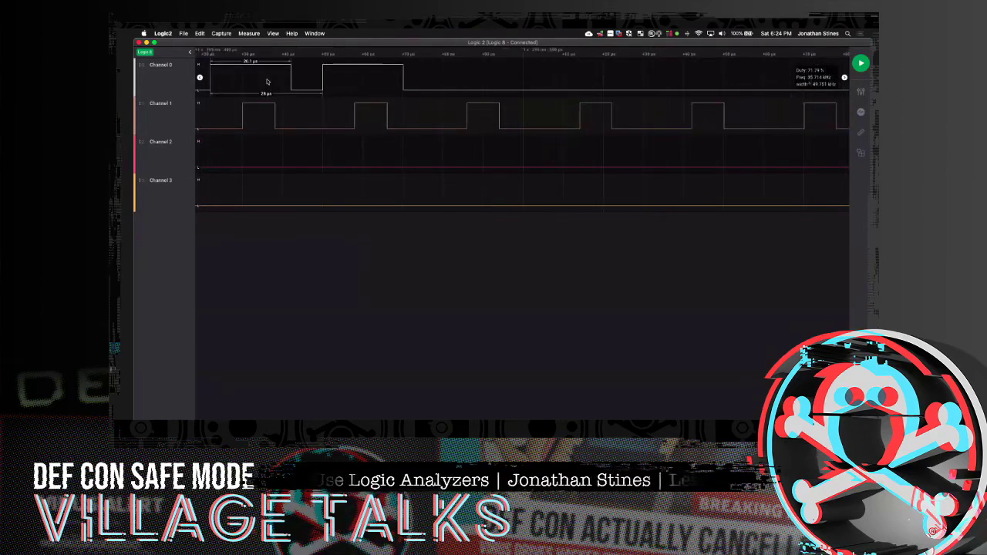
scroll(268, 82, "down", 3)
scroll(324, 73, "left", 3)
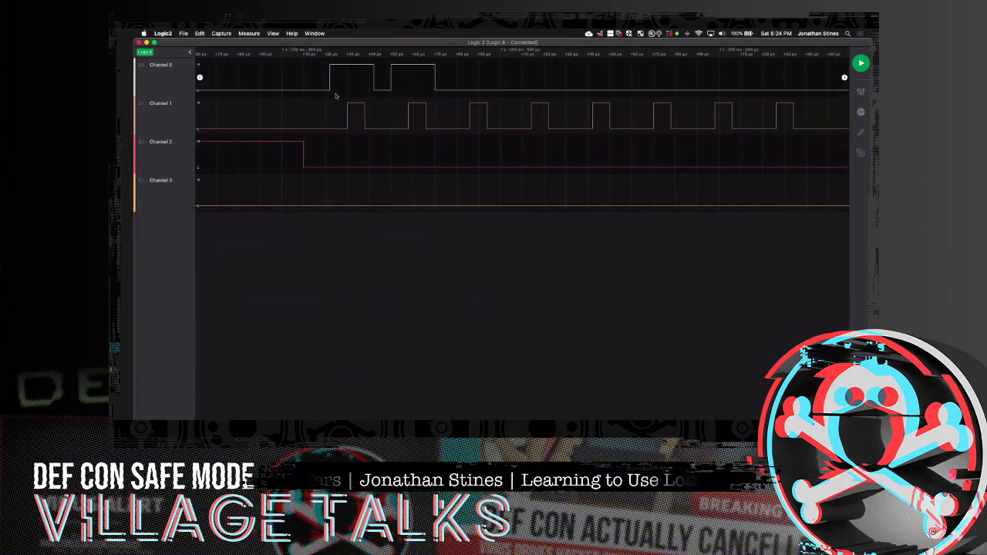
mouse_move(291, 117)
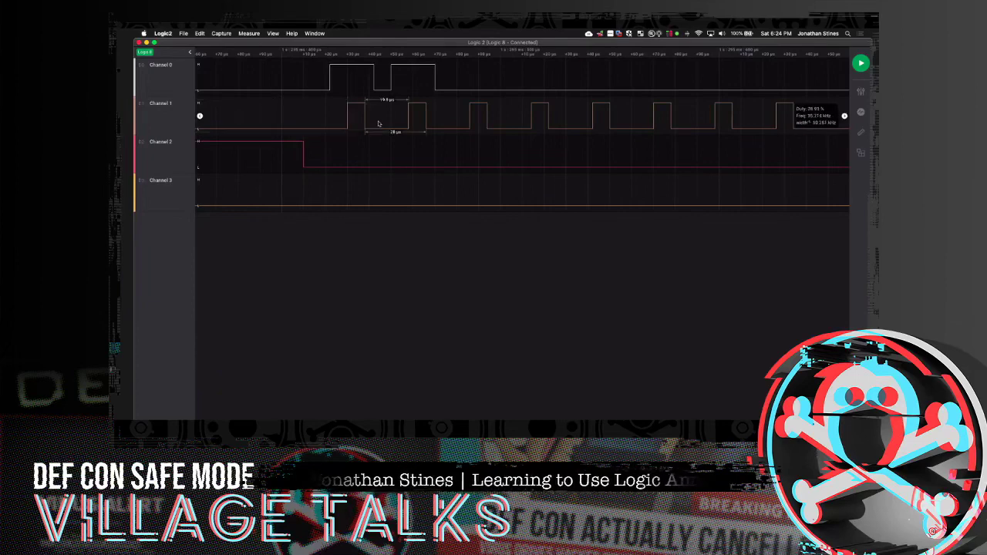
key("ctrl+alt+Left")
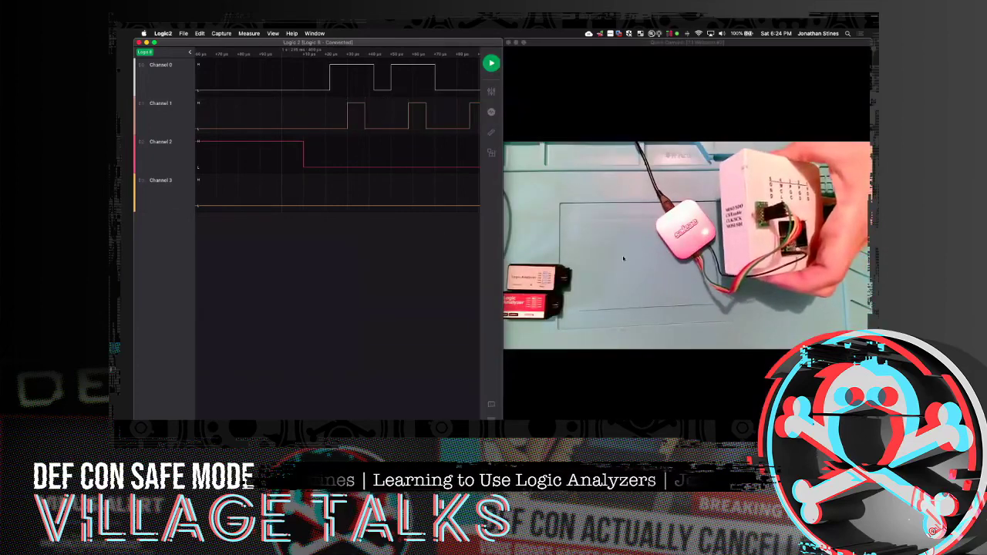
key("super+w")
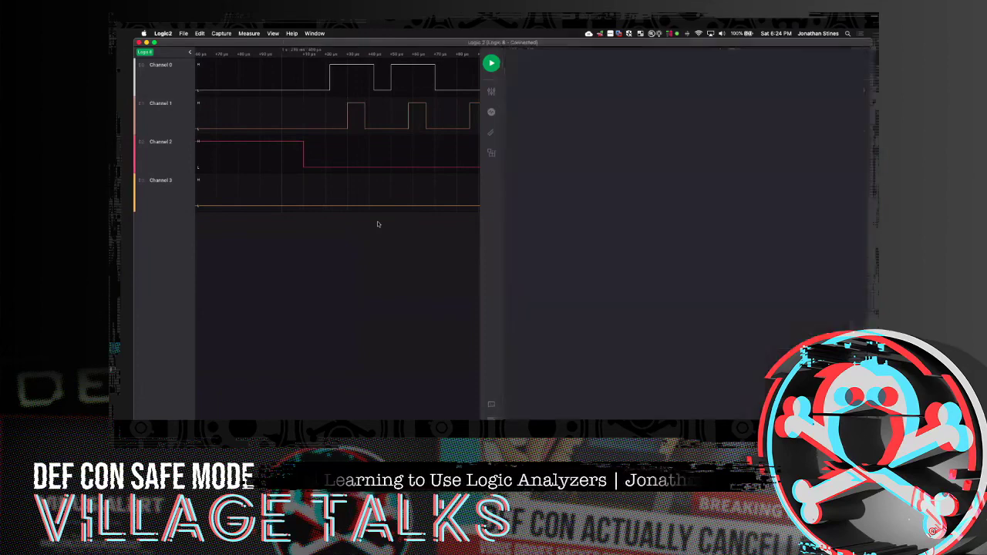
key("ctrl+alt+Return")
Zoom out and pan right until the dense data bursts on Channels 0–2 appear.
scroll(515, 156, "down", 3)
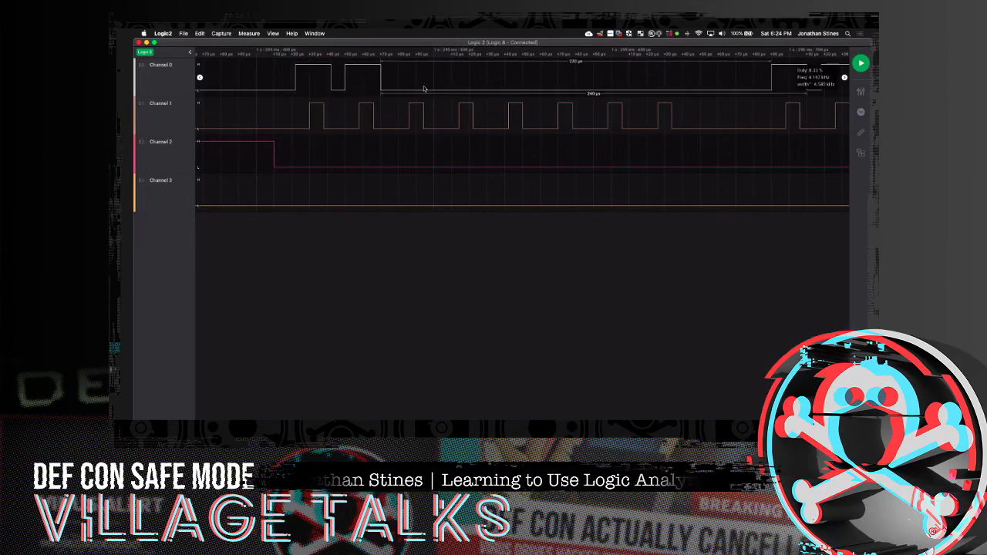
scroll(424, 89, "down", 3)
scroll(417, 93, "right", 5)
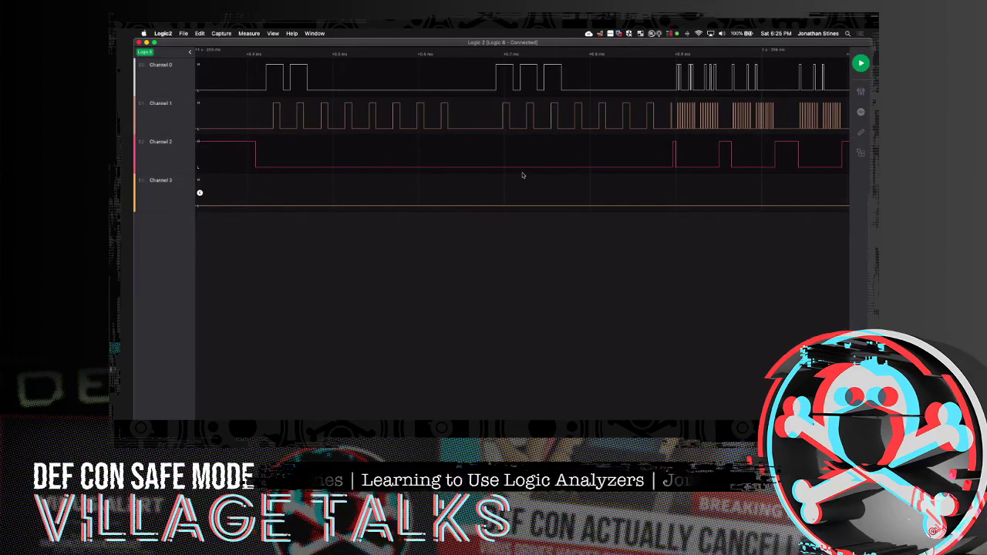
Pan right and read pulse widths and frequencies on Channels 0–2.
scroll(522, 175, "right", 5)
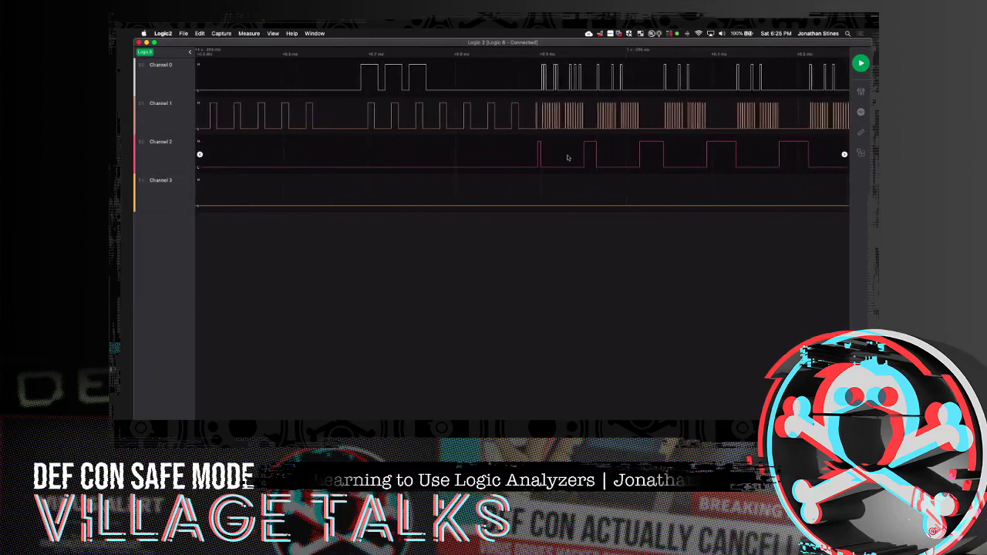
scroll(627, 150, "right", 10)
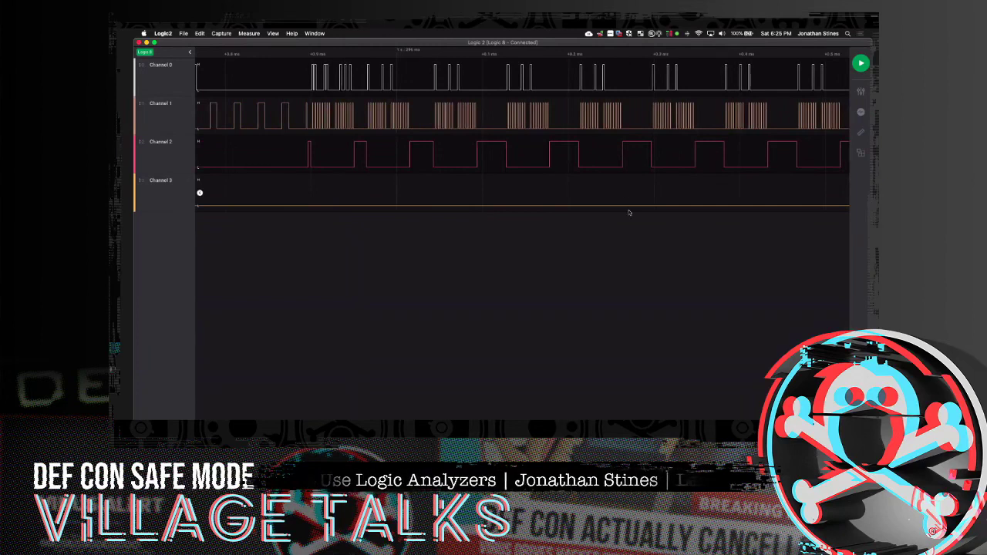
mouse_move(606, 168)
mouse_move(592, 87)
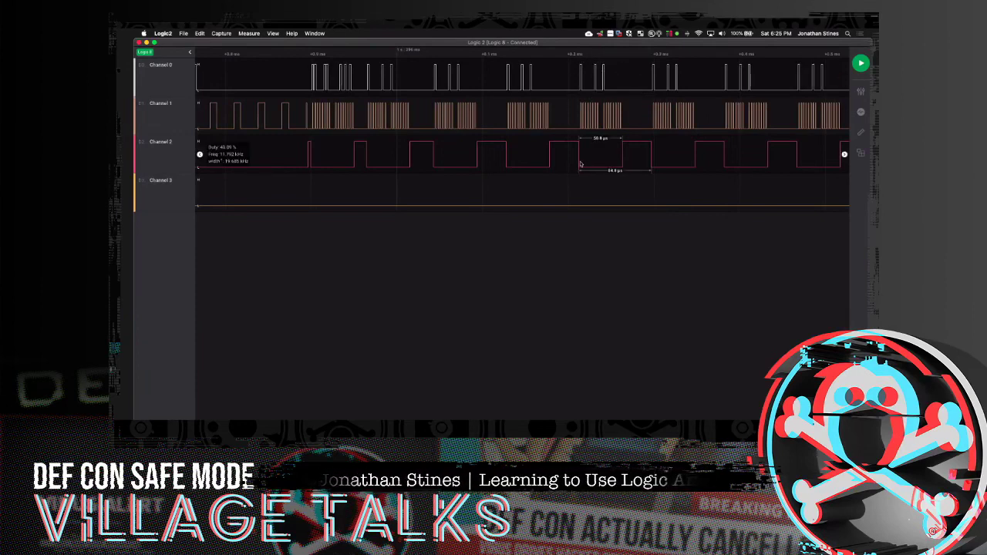
mouse_move(617, 71)
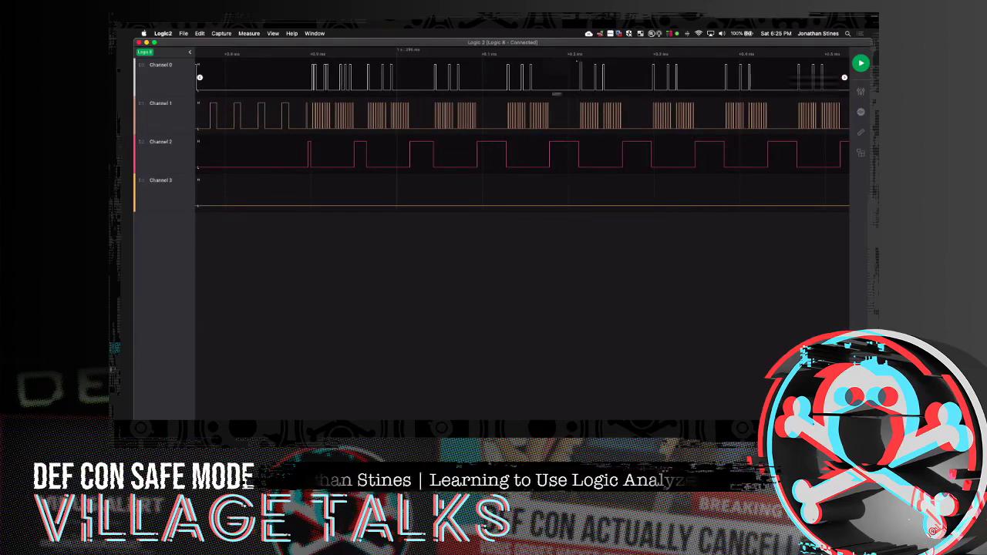
mouse_move(607, 145)
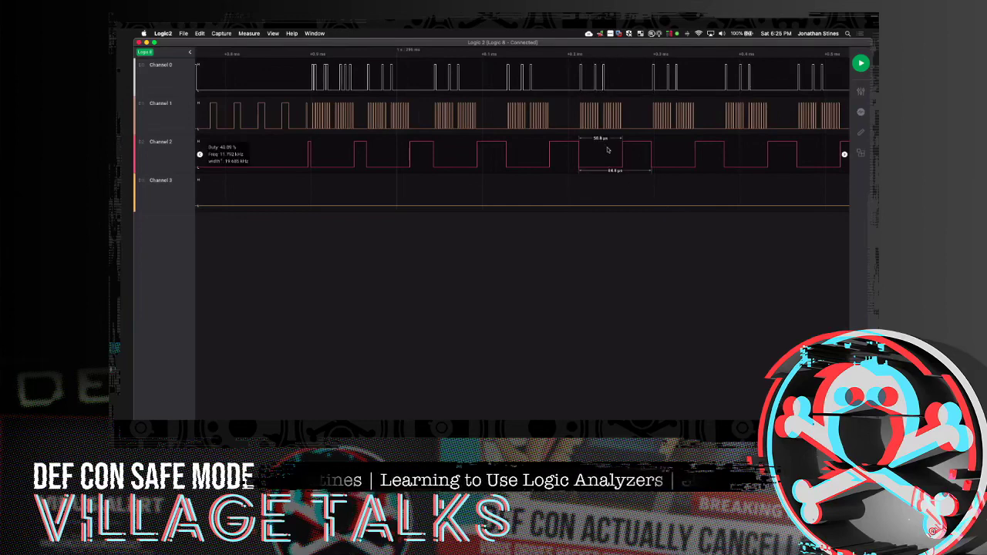
Zoom out to show the sparse pulses leading into Channel 1's dense clock bursts.
scroll(609, 151, "down", 5)
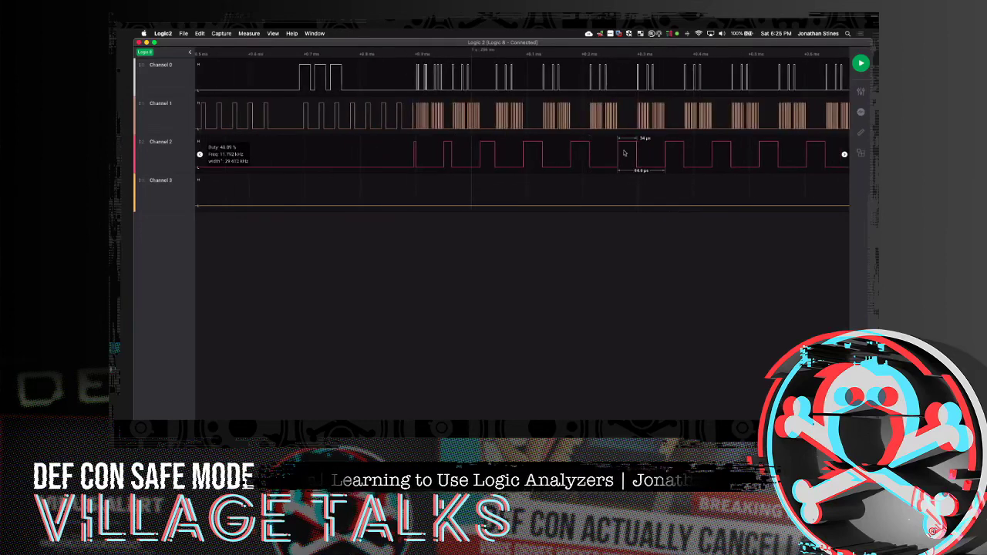
scroll(625, 153, "down", 2)
mouse_move(318, 95)
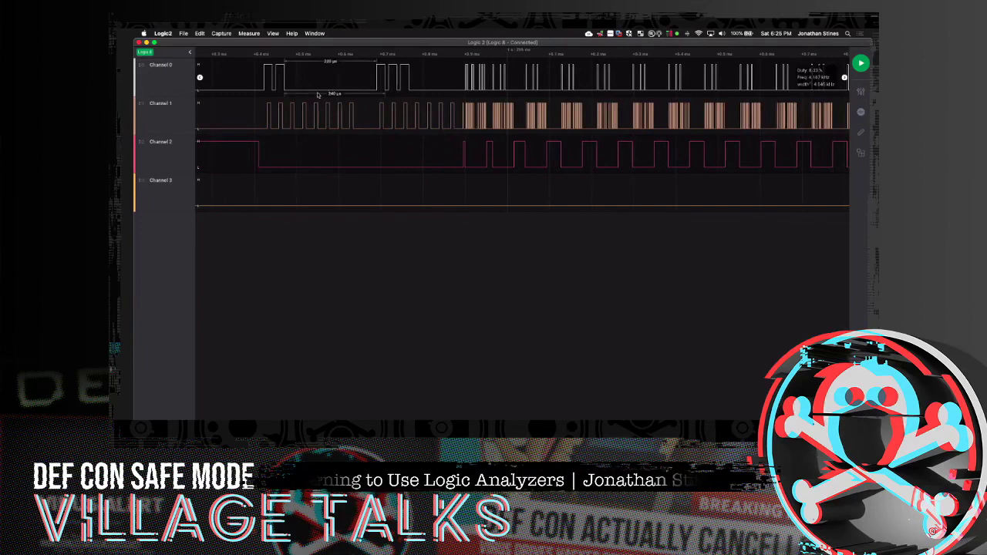
mouse_move(252, 82)
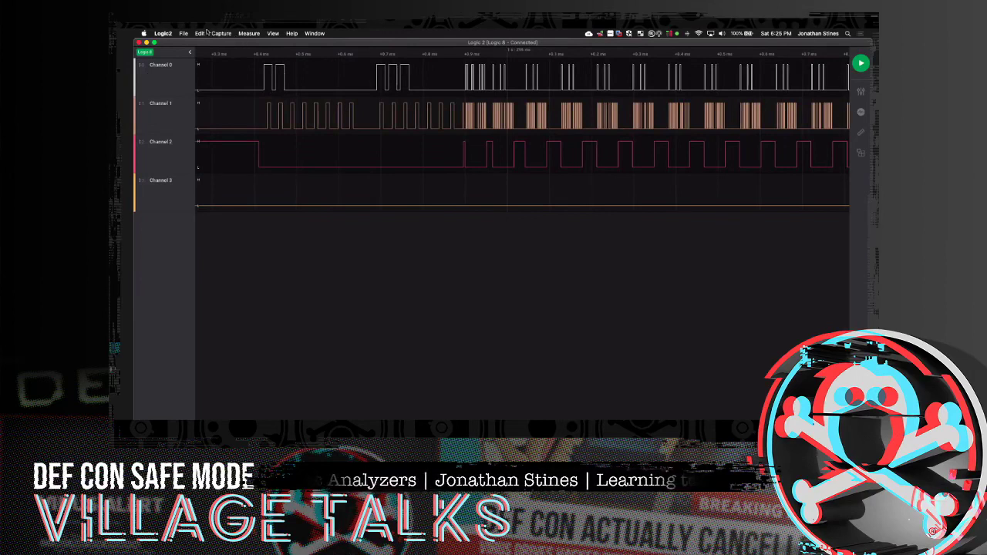
mouse_move(368, 164)
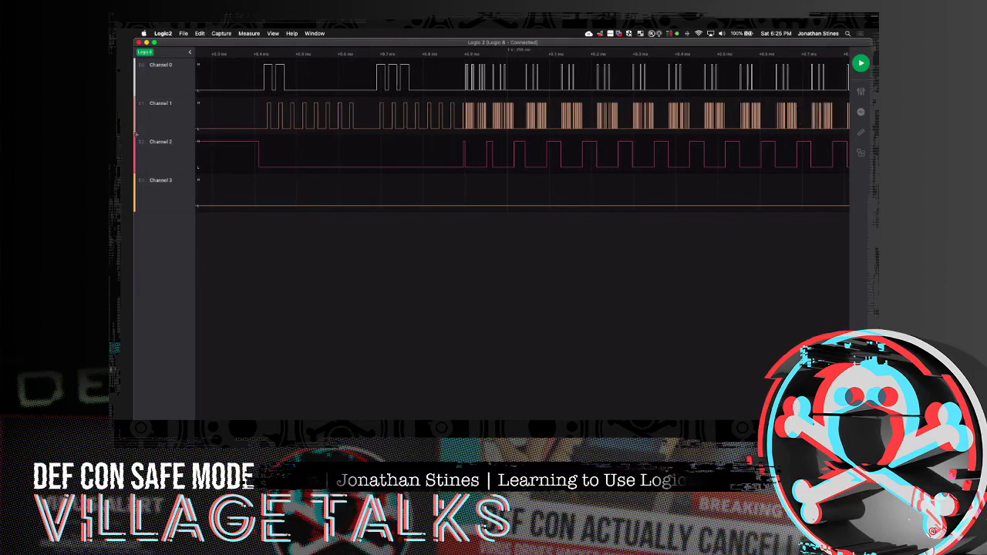
mouse_move(225, 142)
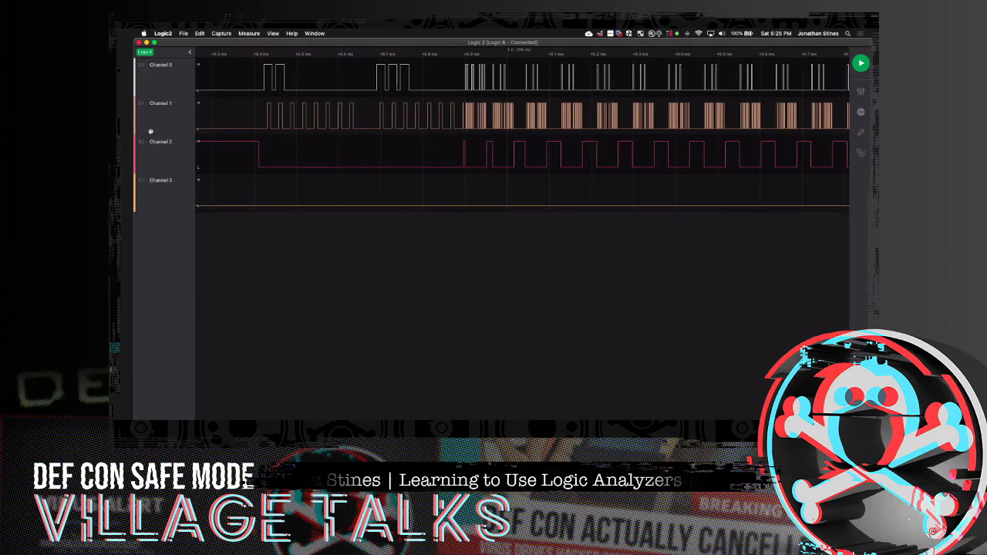
Add an SPI analyzer with MOSI on Channel 0, MISO on 3, Clock on 1 and Enable on 2.
left_click(862, 111)
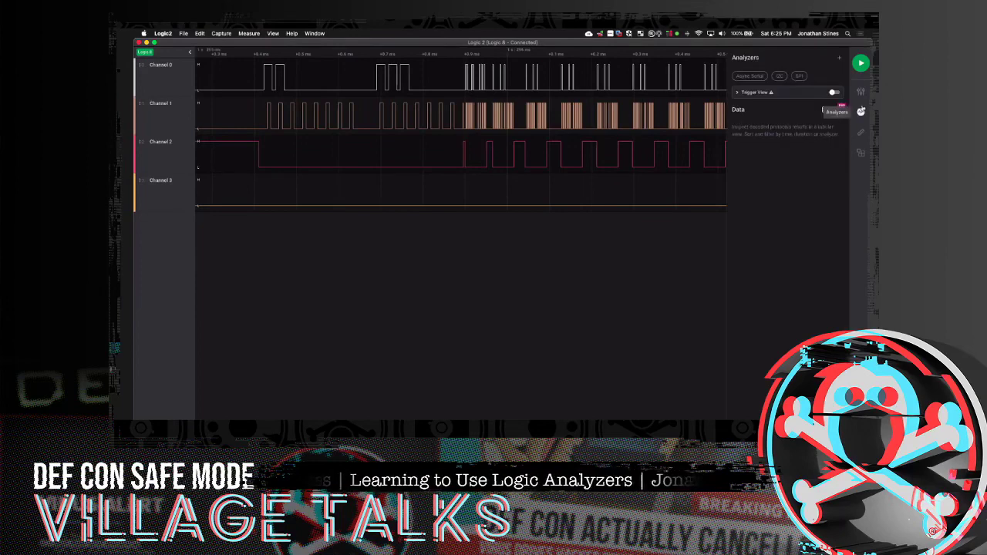
left_click(799, 75)
left_click(518, 121)
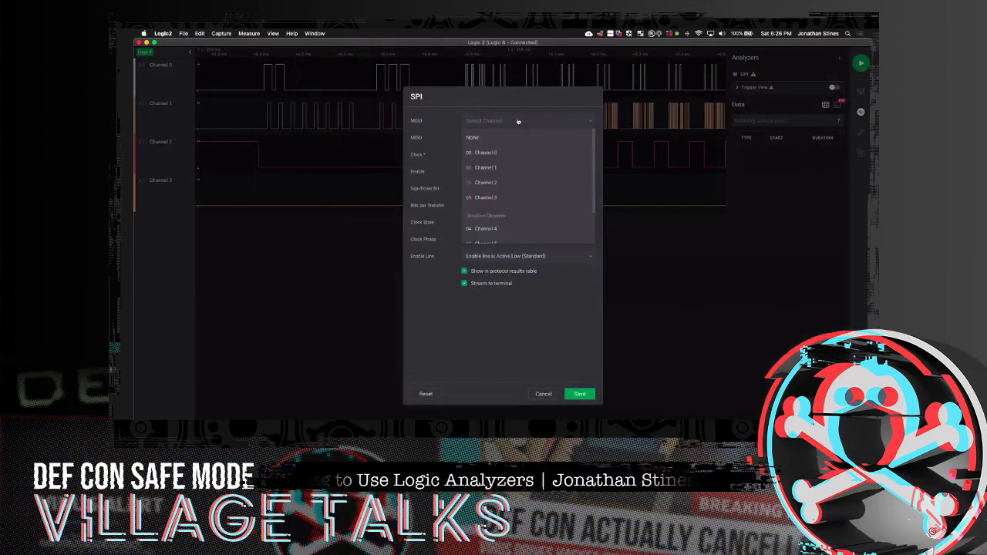
left_click(498, 153)
left_click(514, 138)
left_click(488, 214)
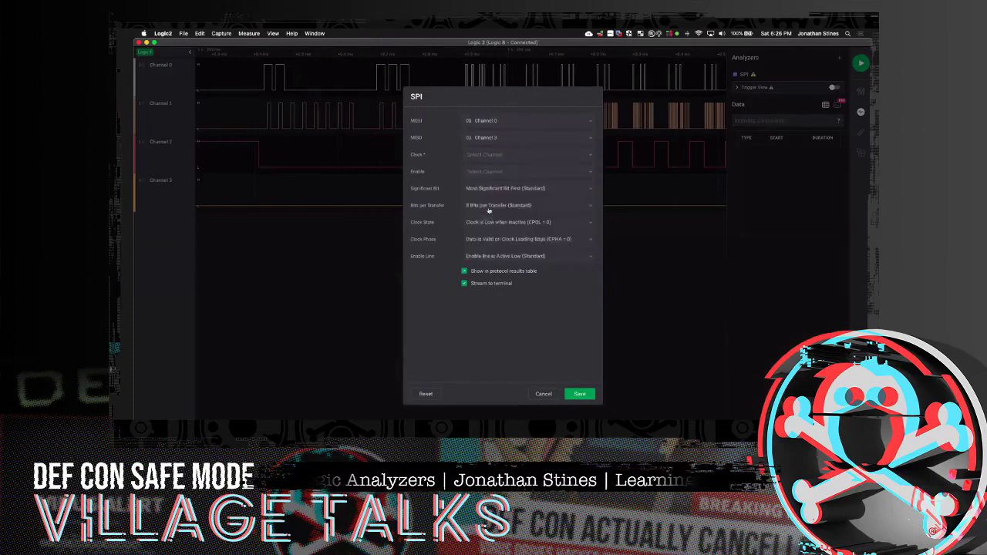
left_click(513, 154)
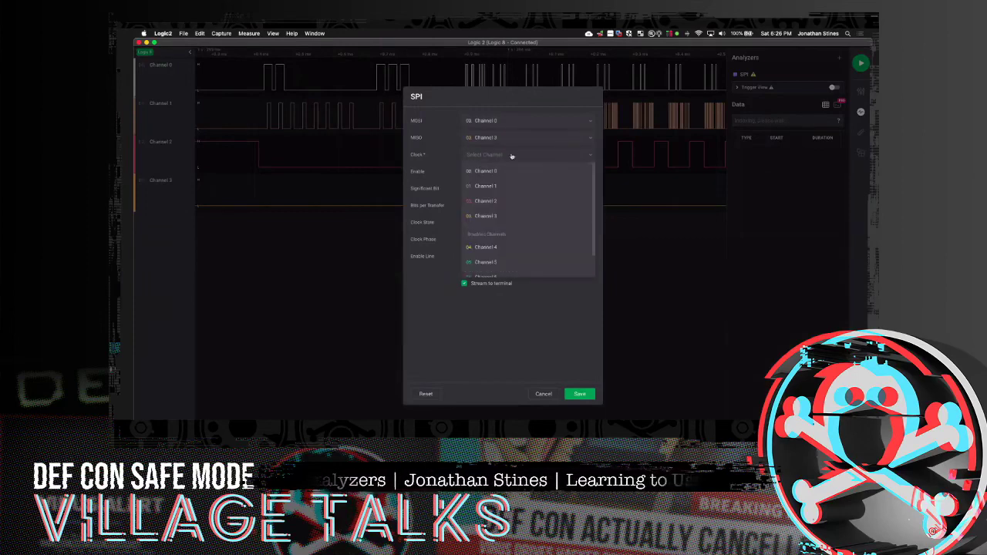
left_click(497, 186)
left_click(507, 175)
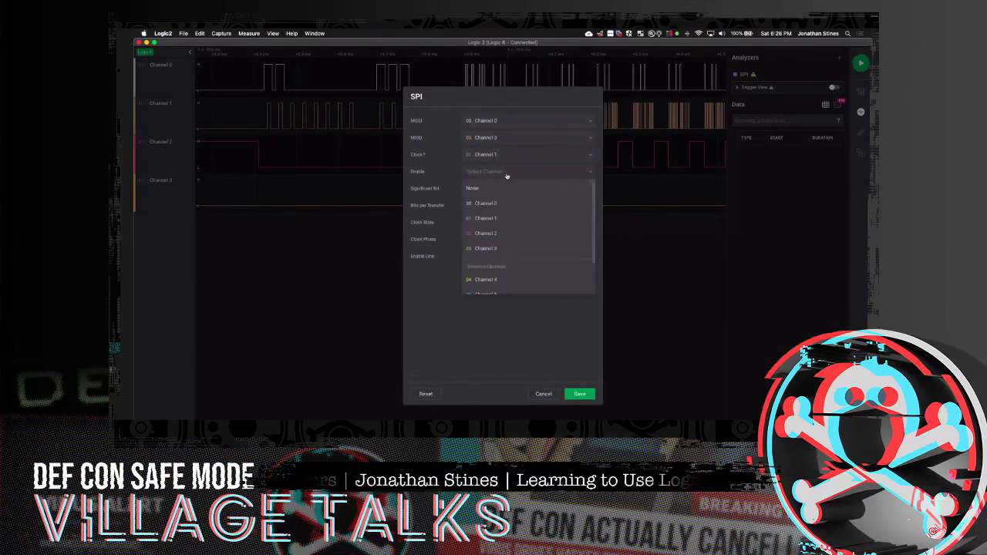
left_click(497, 231)
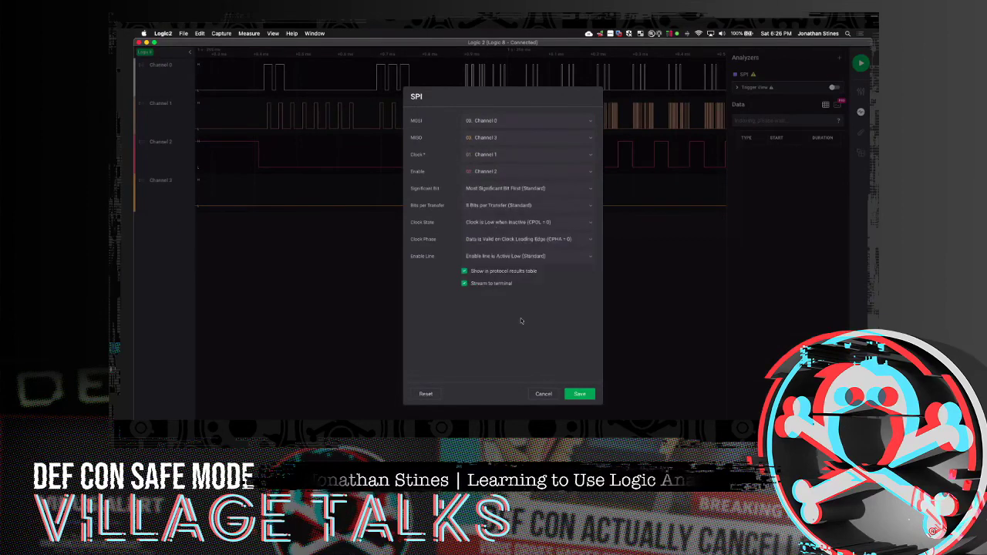
left_click(581, 394)
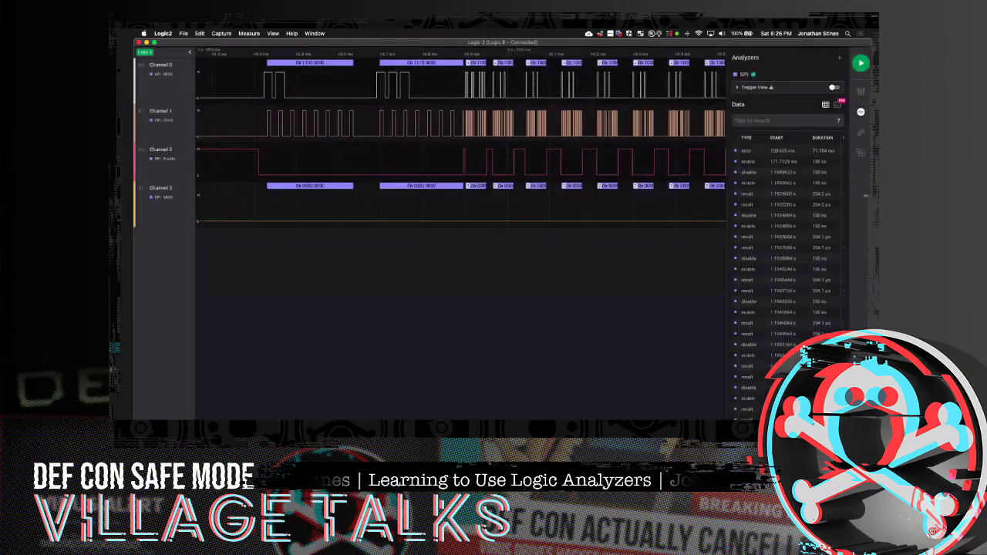
Widen the data table to show MOSI and MISO columns, then jump to the 0b 1100 1010 packet.
left_click_drag(727, 209, 612, 209)
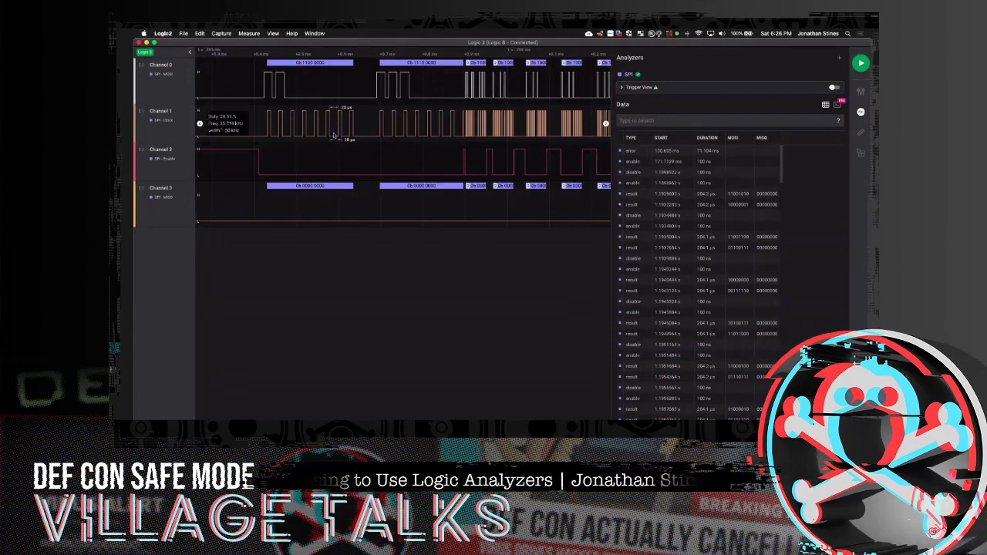
scroll(334, 131, "down", 10)
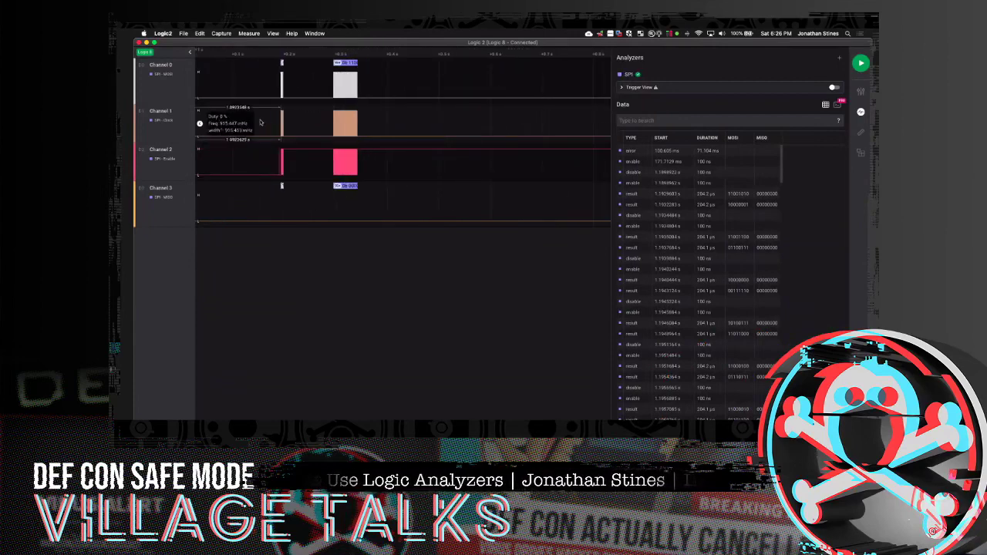
scroll(299, 116, "up", 5)
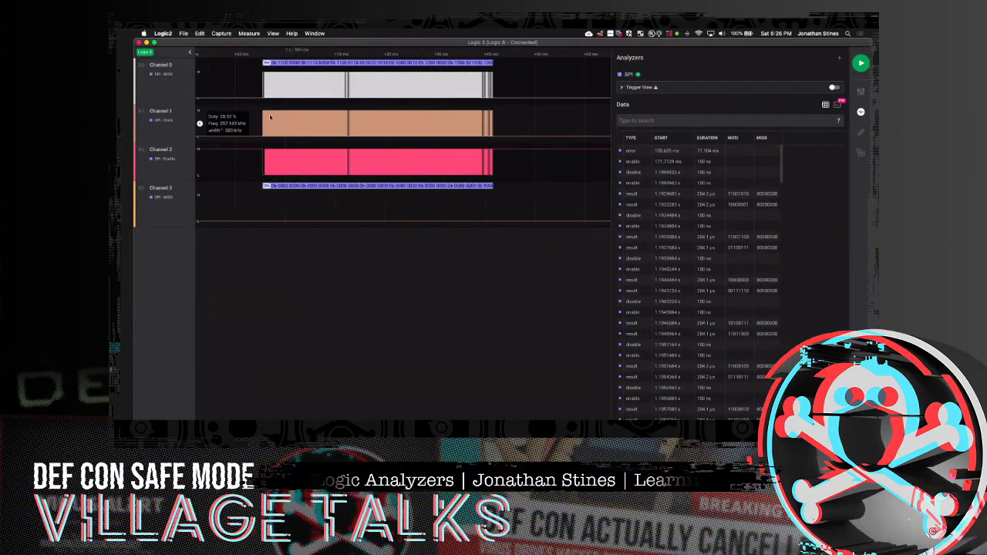
scroll(270, 117, "up", 5)
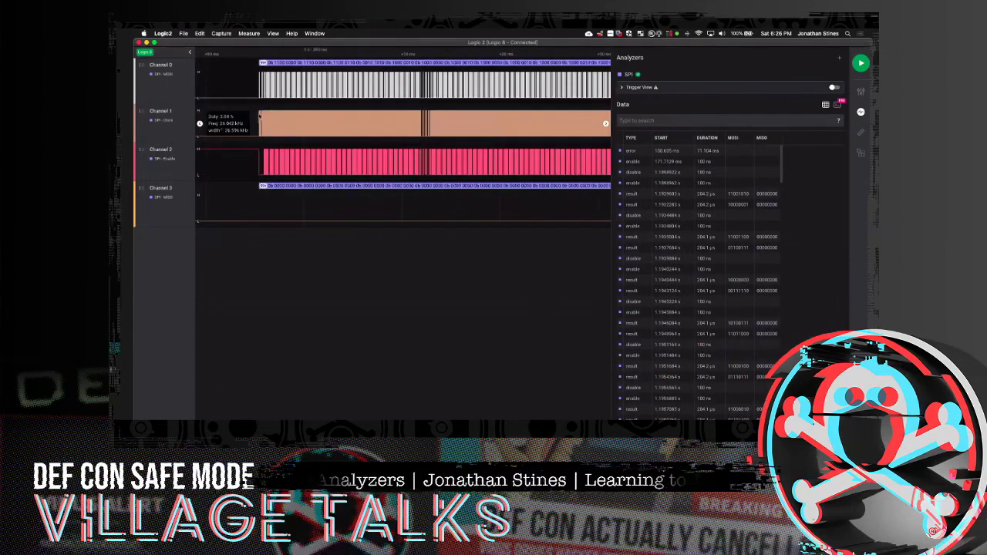
scroll(262, 118, "up", 5)
scroll(259, 116, "up", 2)
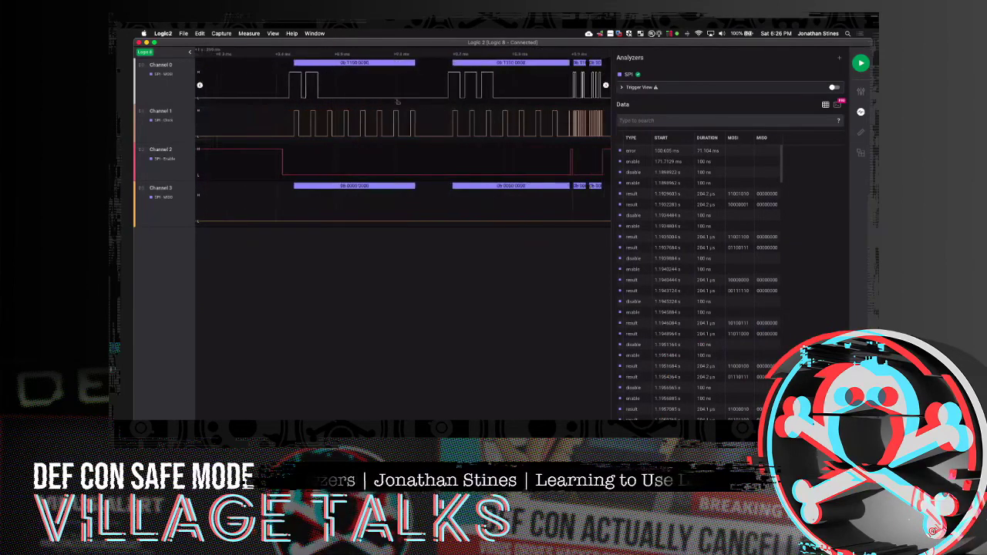
left_click(775, 195)
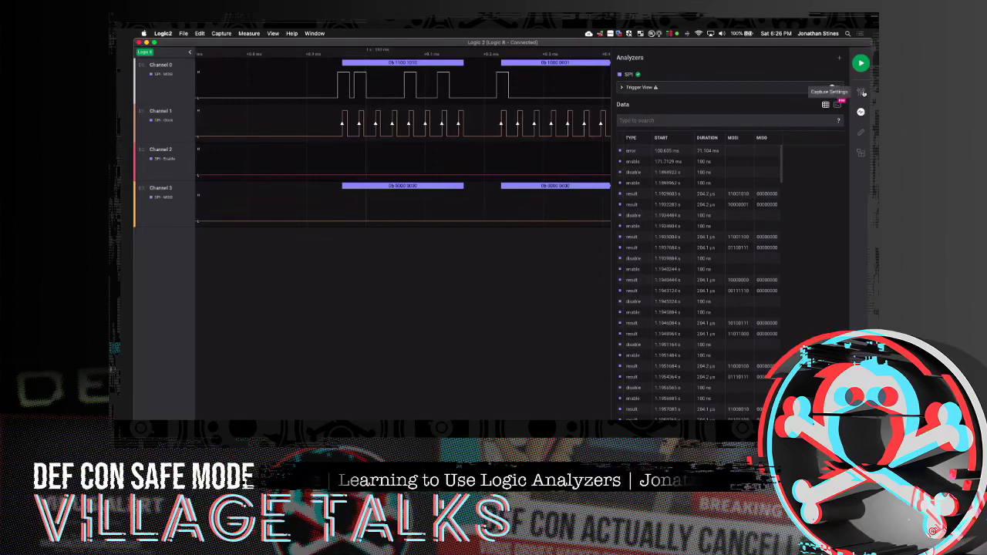
left_click(839, 76)
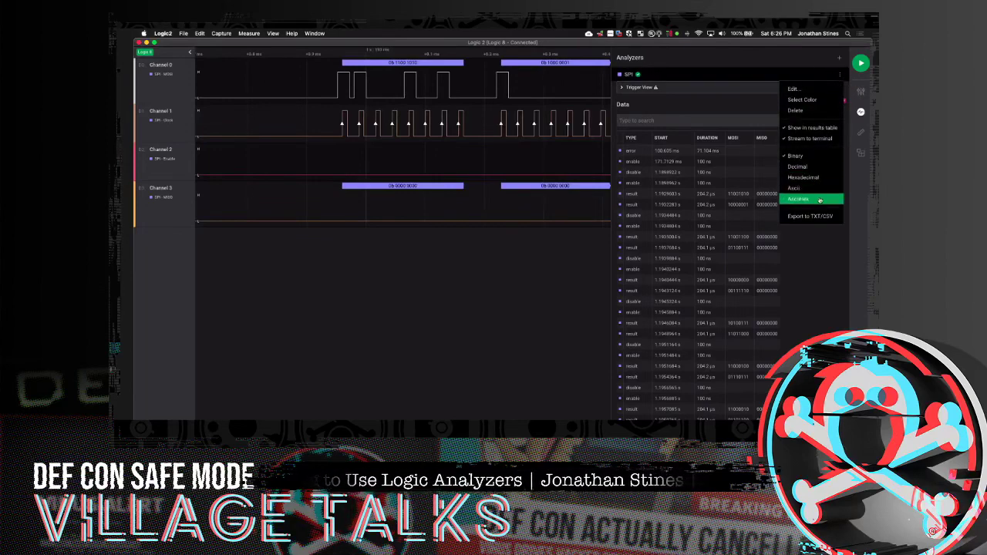
left_click(824, 286)
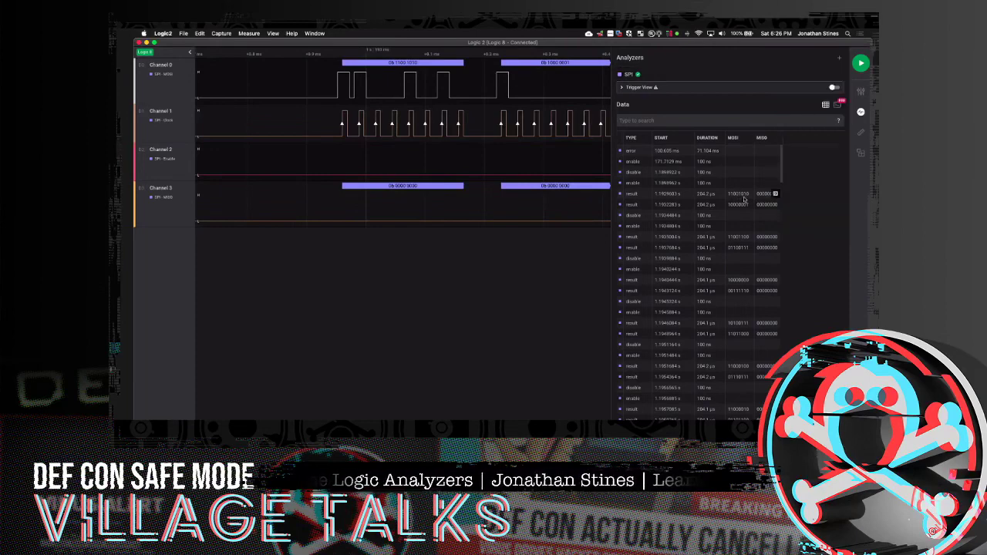